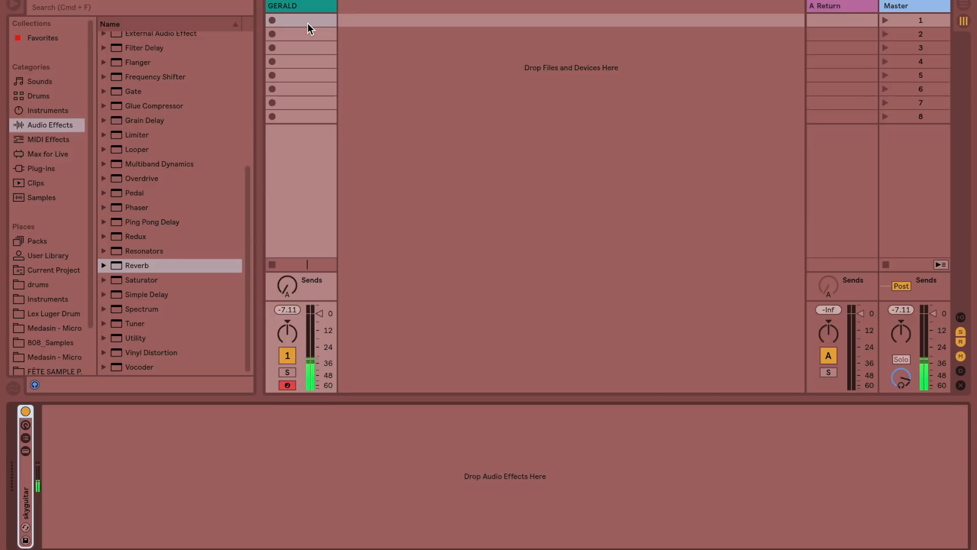
Step: Add a Reverb to track 1, sweep its Size up to 500 and down to 0.22, and set Stereo to 120
double_click(148, 267)
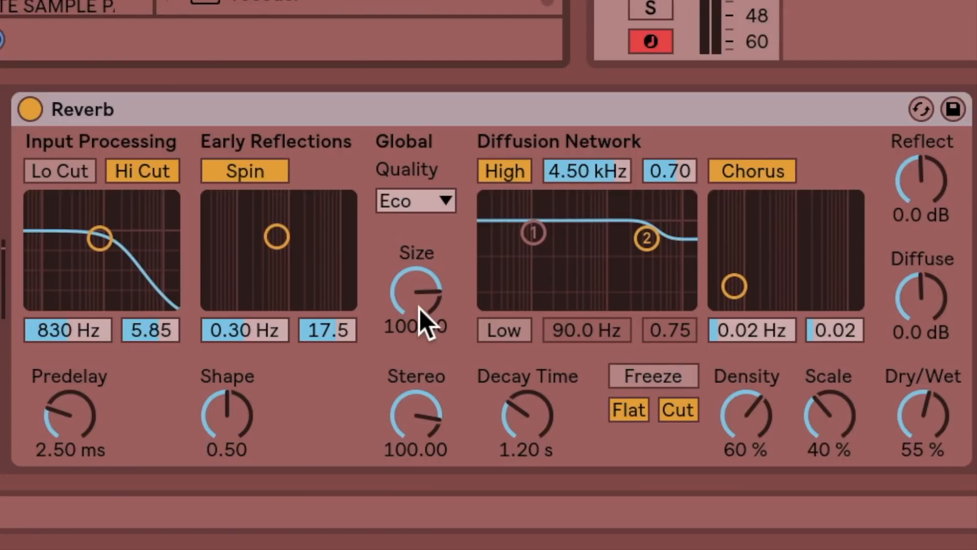
left_click_drag(420, 308, 419, 275)
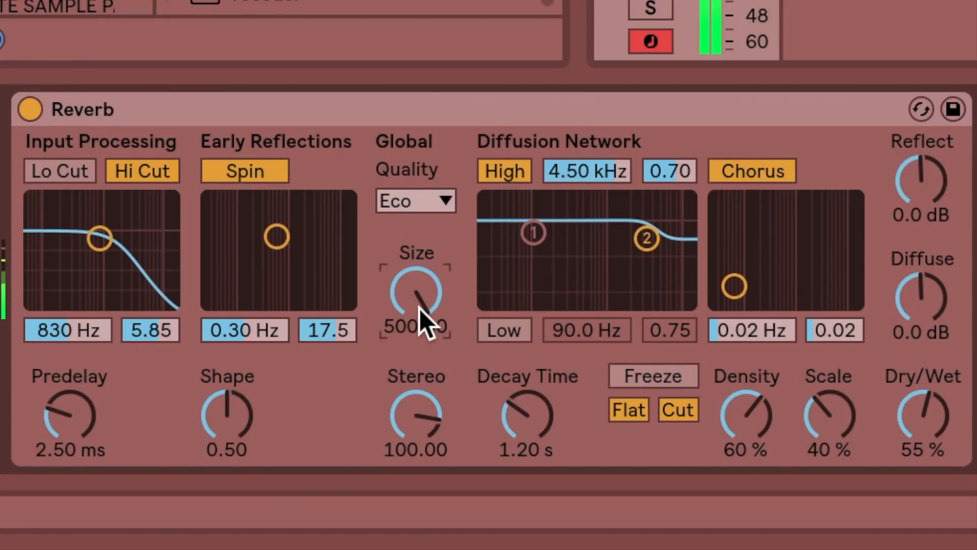
left_click_drag(419, 309, 419, 356)
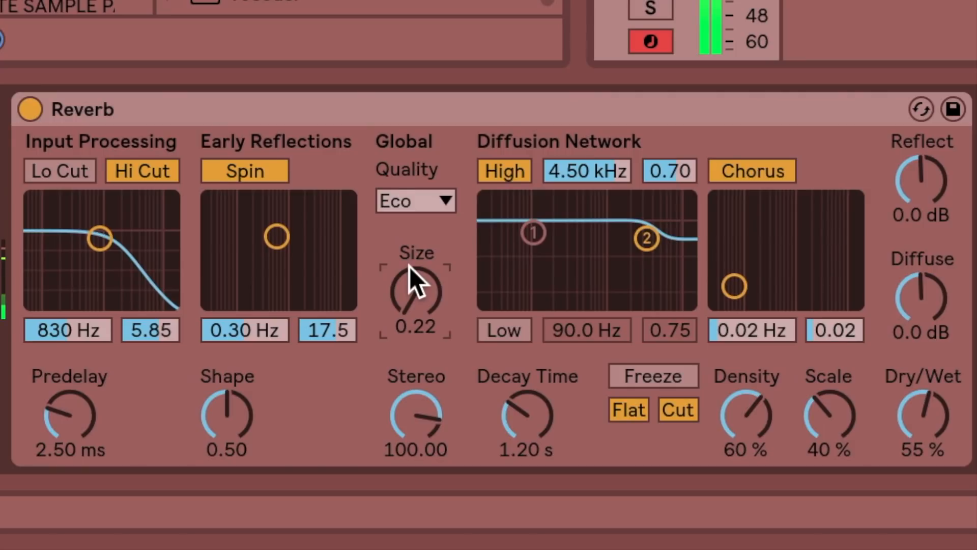
mouse_move(415, 423)
left_mouse_down()
mouse_move(415, 488)
mouse_move(415, 423)
left_mouse_up()
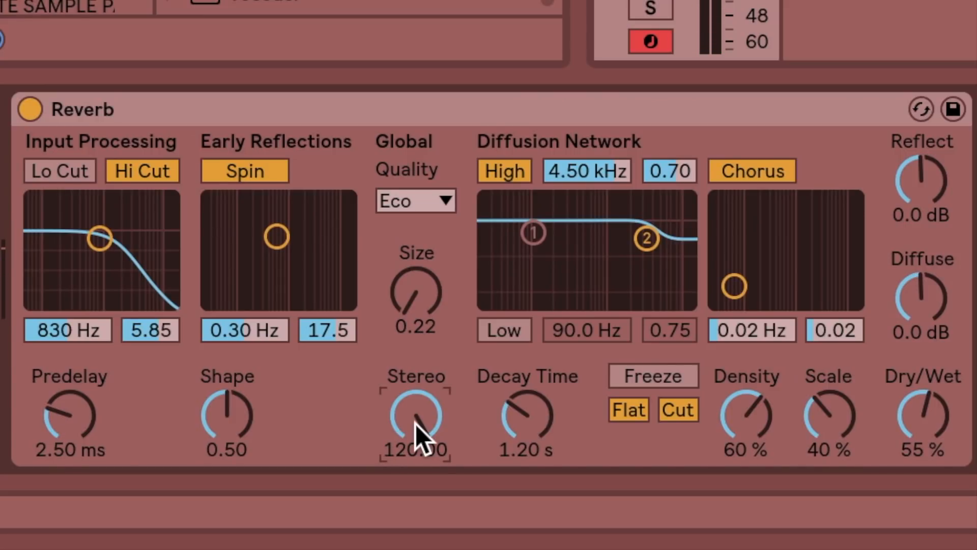
Step: Raise the reverb's Decay Time to 60 s, set Size to 51.82, and bring Decay Time down to 679 ms
left_click(527, 442)
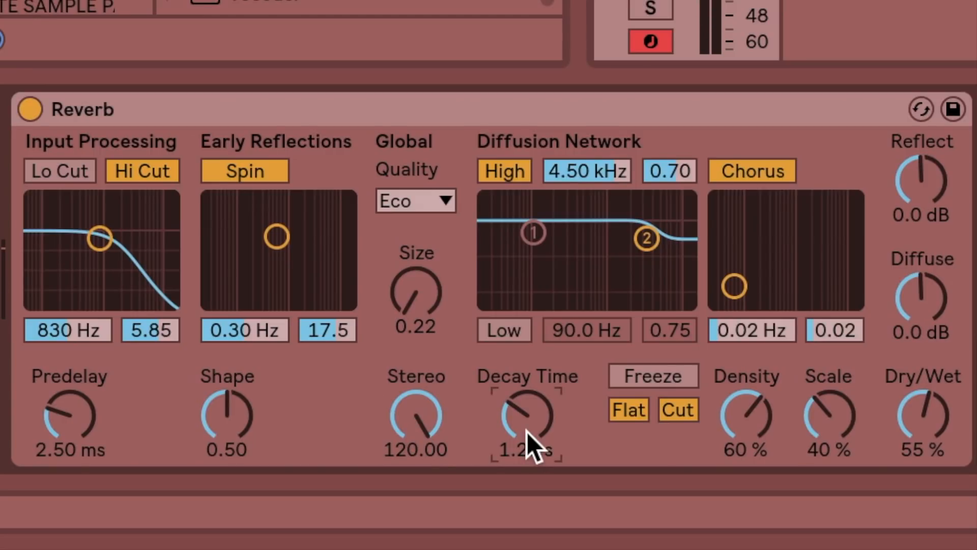
left_click_drag(549, 450, 548, 387)
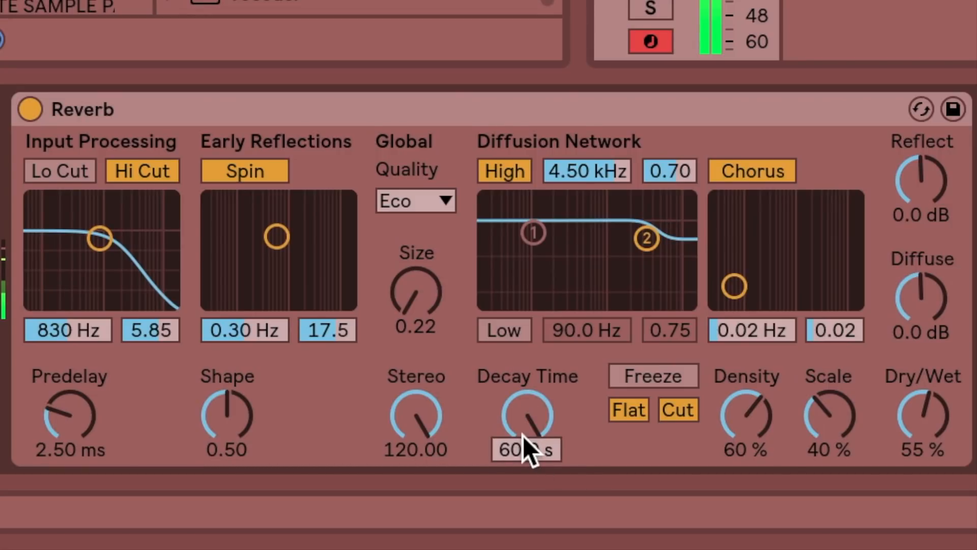
left_click_drag(439, 336, 439, 285)
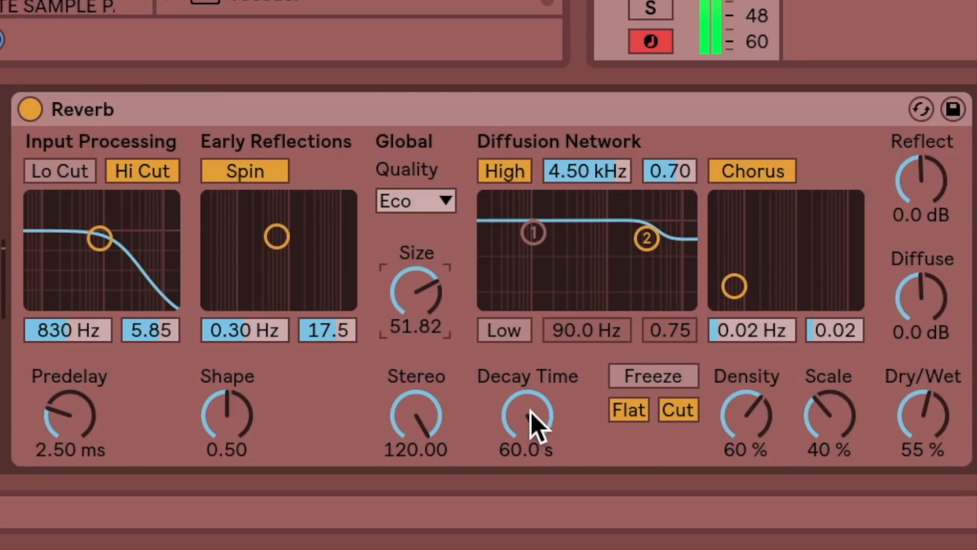
left_click_drag(530, 411, 530, 443)
left_click_drag(530, 409, 530, 377)
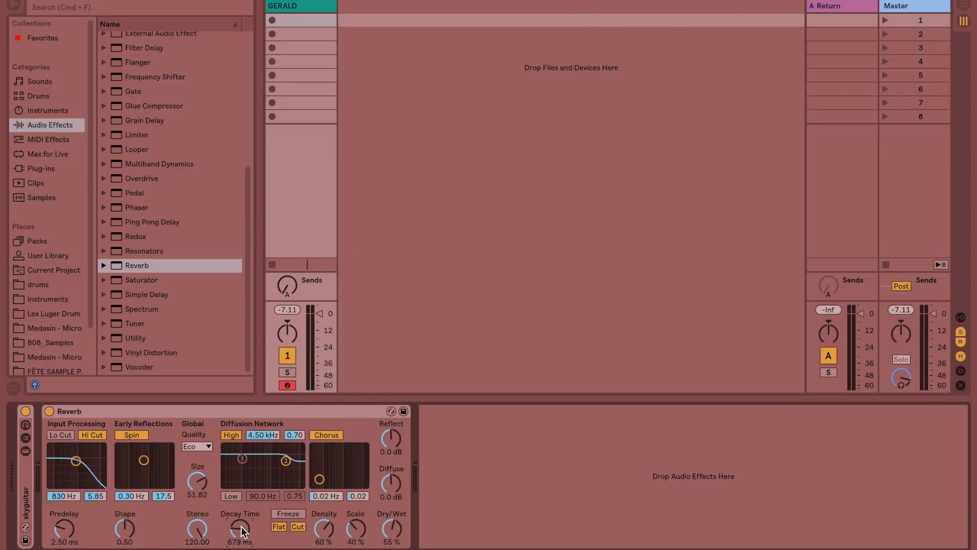
Step: Set the reverb's Quality to High and its Decay Time to 5.66 s
left_click(206, 447)
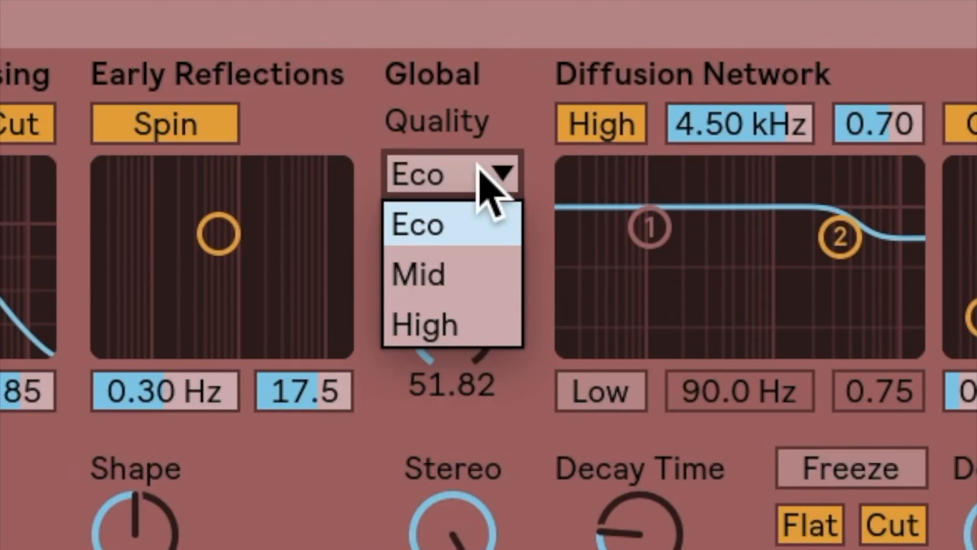
left_click(465, 328)
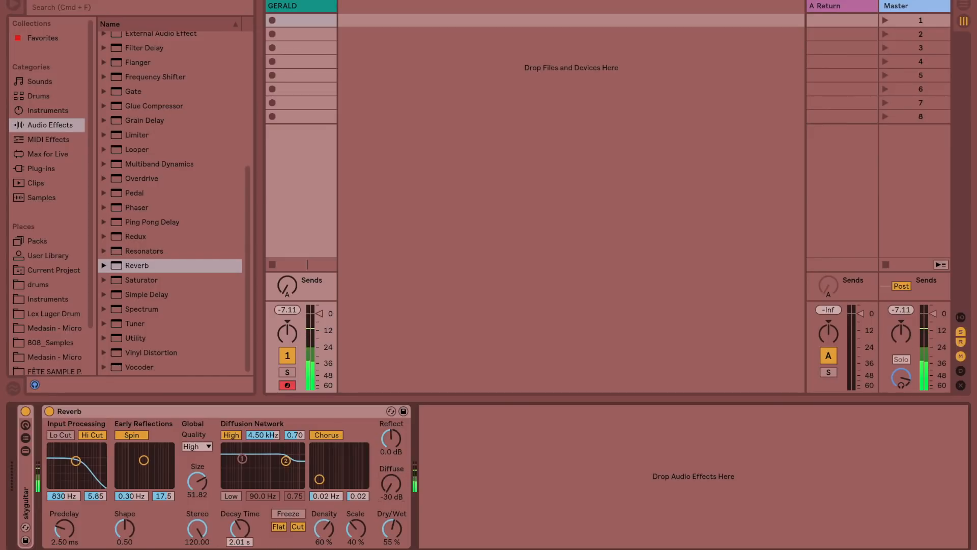
left_click_drag(243, 536, 243, 517)
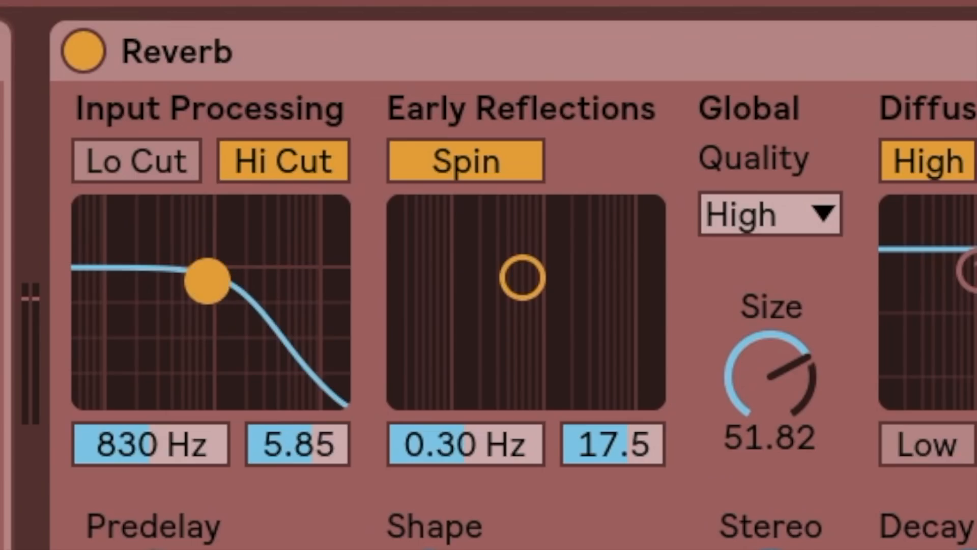
Step: Enable Lo Cut in Input Processing and set the input filter to about 949 Hz with a width of 6.52
mouse_move(75, 460)
left_mouse_down()
mouse_move(74, 474)
mouse_move(85, 456)
left_mouse_up()
left_click_drag(246, 260, 209, 242)
left_click(152, 159)
left_click_drag(262, 290, 273, 325)
left_click_drag(221, 277, 208, 259)
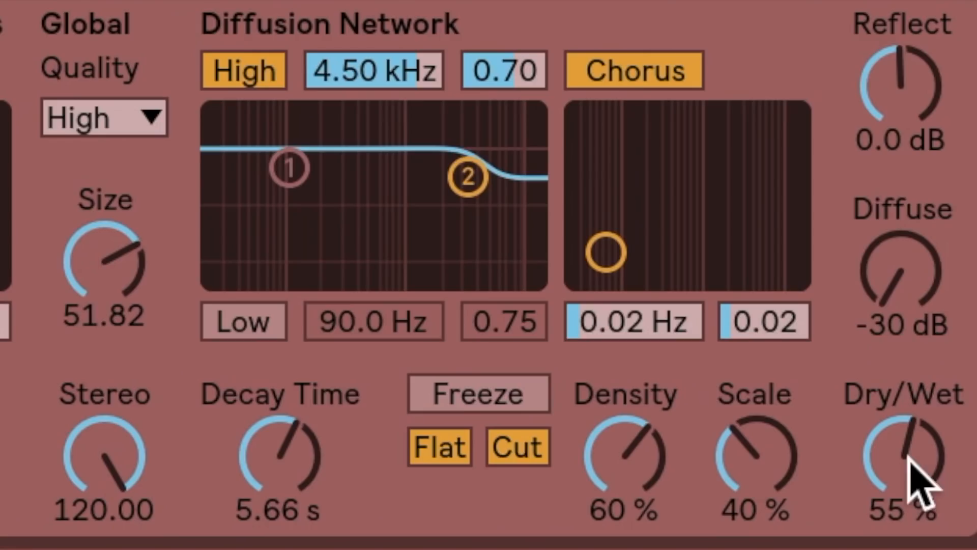
Step: Set Dry/Wet to 100% and widen the input filter to 8.11 at 1.36 kHz
left_click_drag(392, 529, 393, 528)
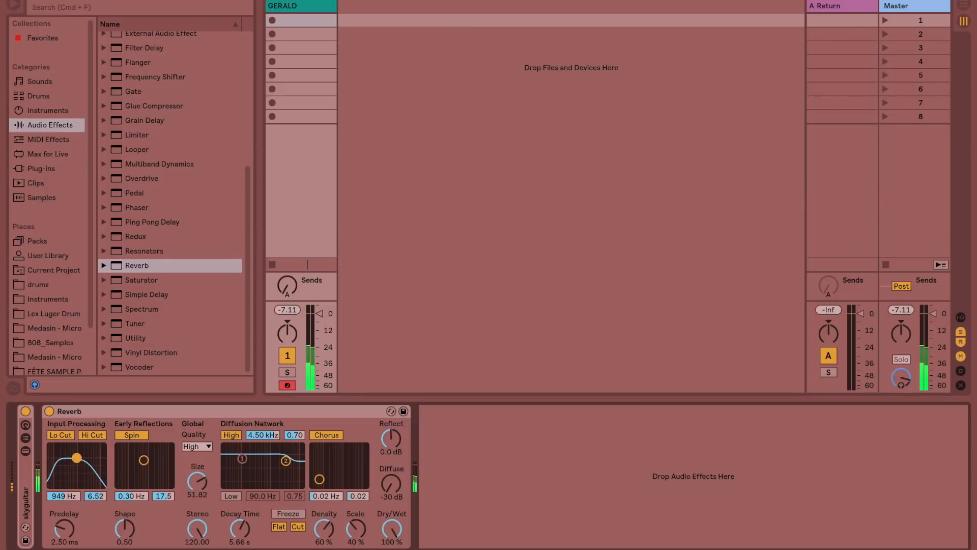
mouse_move(76, 458)
left_mouse_down()
mouse_move(101, 471)
mouse_move(102, 451)
mouse_move(52, 468)
mouse_move(61, 460)
left_mouse_up()
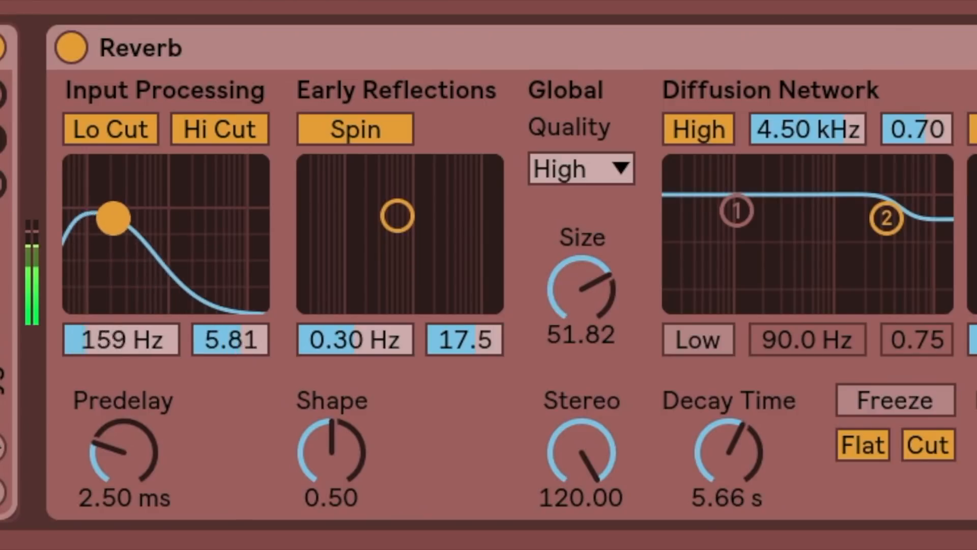
left_click_drag(113, 218, 176, 185)
Step: Set the Early Reflections Spin to 0.27 Hz with an amount of 47.9 and lower Dry/Wet to 42%
left_click_drag(397, 214, 392, 175)
left_click_drag(328, 458, 328, 487)
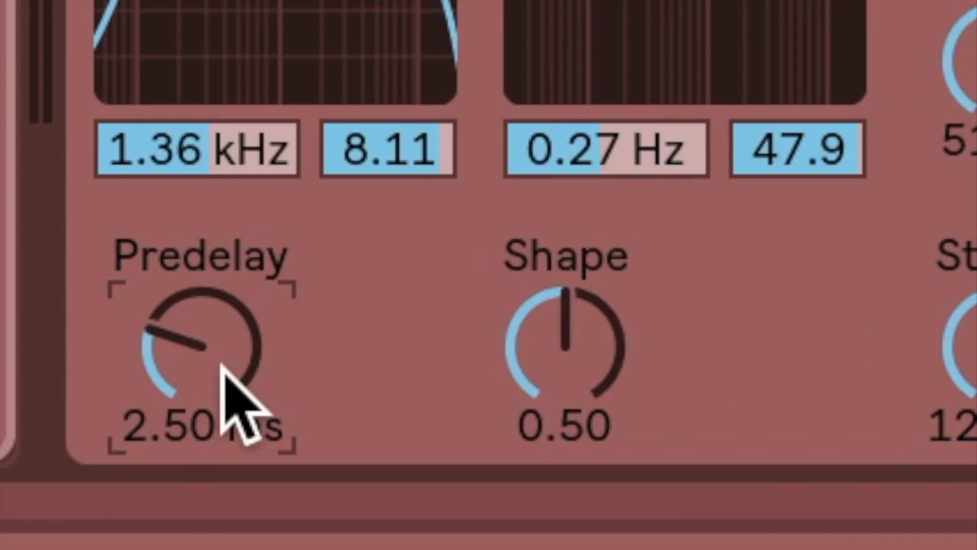
Step: Set the Predelay to 250 ms and vary Dry/Wet between 70% and 65%, settling on 48%
left_click_drag(68, 532, 68, 489)
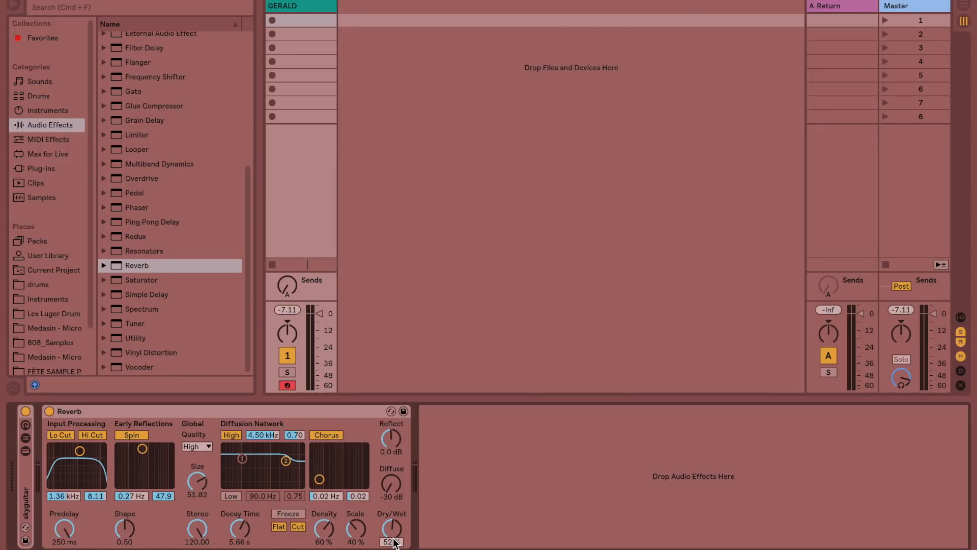
left_click_drag(394, 538, 394, 522)
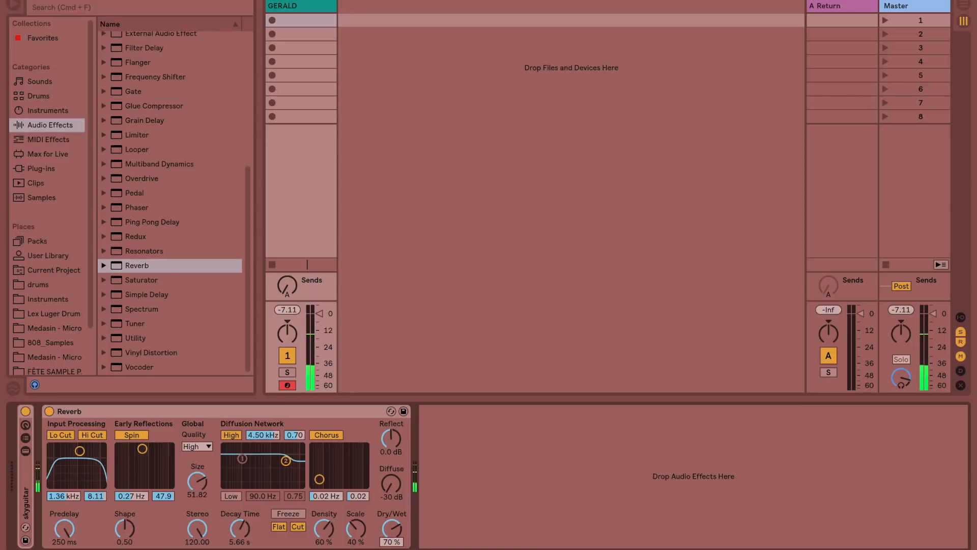
left_click_drag(395, 541, 396, 545)
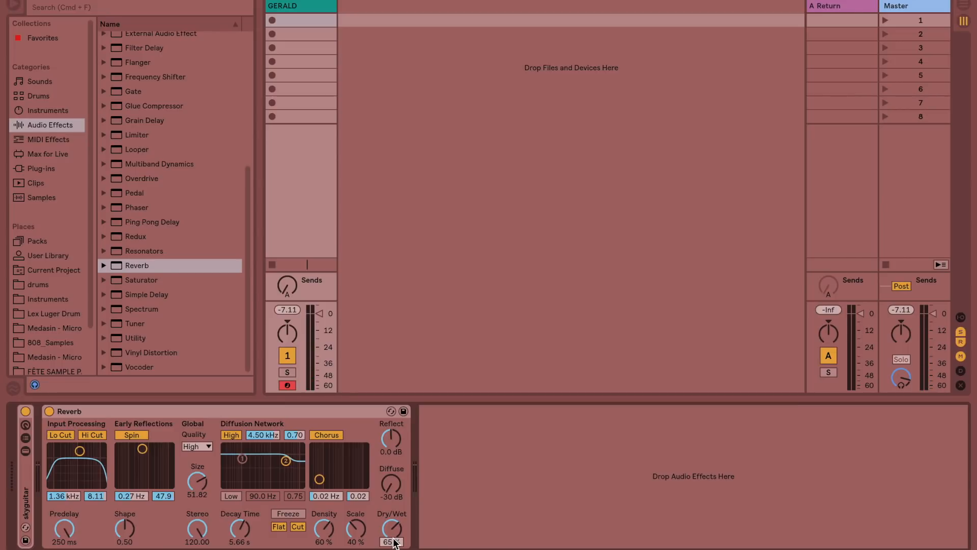
scroll(395, 542, "down", 2)
left_click_drag(396, 543, 395, 549)
Step: Set Spin to 0.20 Hz with an amount of 22.4, and change the levels to Reflect -30 dB and Diffuse 0 dB
left_click_drag(135, 458, 139, 456)
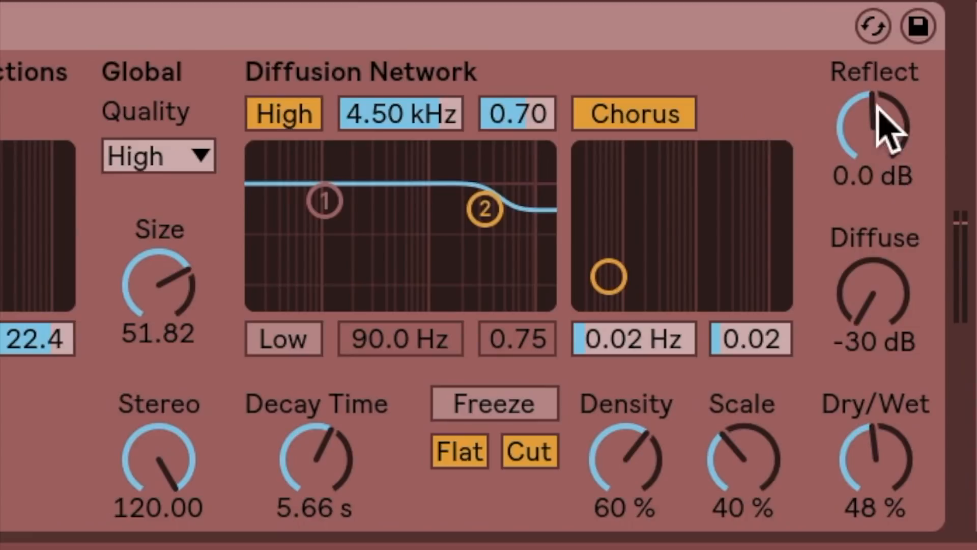
left_click_drag(393, 438, 394, 440)
left_click(395, 487)
left_click_drag(886, 293, 886, 263)
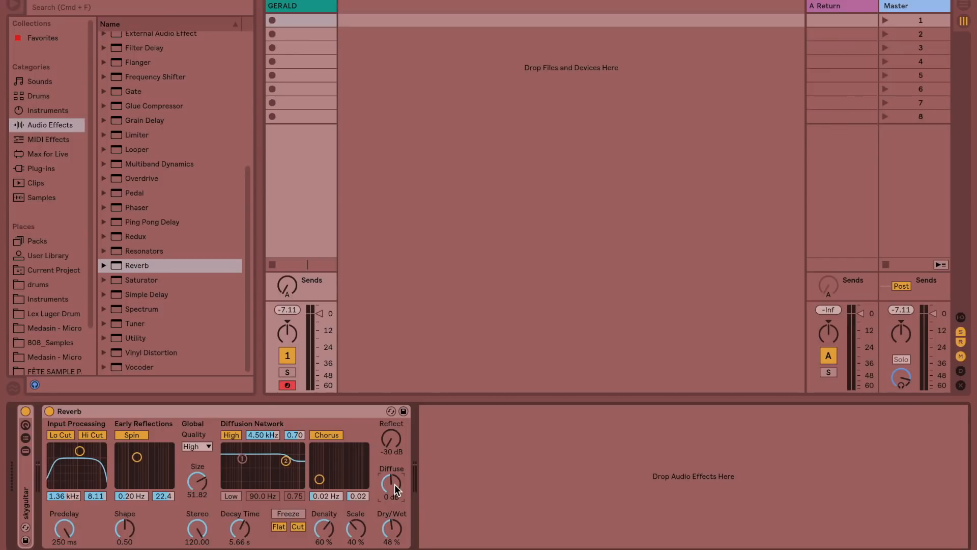
Step: Raise the Decay Time to 7.48 s and Dry/Wet to 58%
left_click_drag(241, 526, 241, 521)
left_click_drag(390, 541, 390, 531)
Step: Enable the Diffusion Network's Low filter and reshape its High filter to 3.33 kHz at 0.35, ending at 6.16 kHz and 0.20
left_click_drag(286, 461, 283, 474)
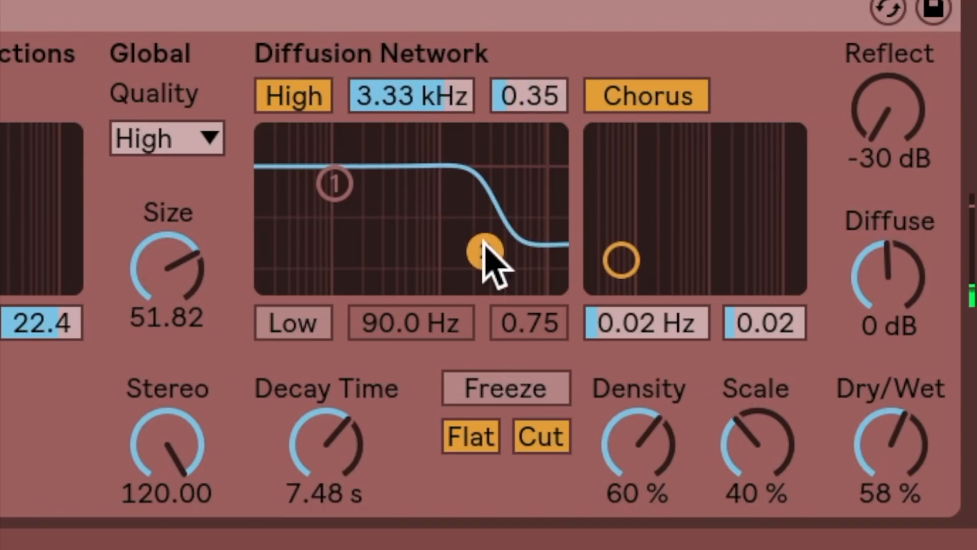
left_click(234, 436)
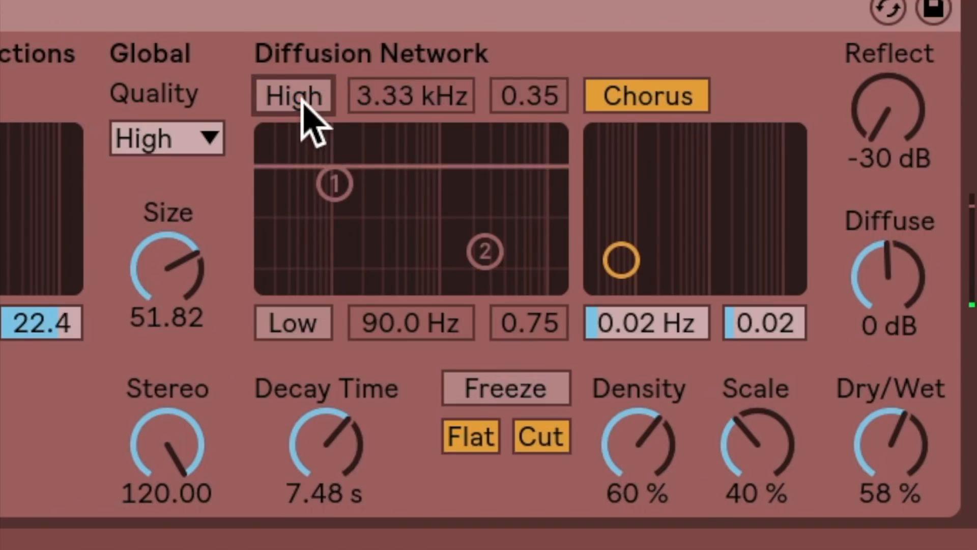
left_click(301, 100)
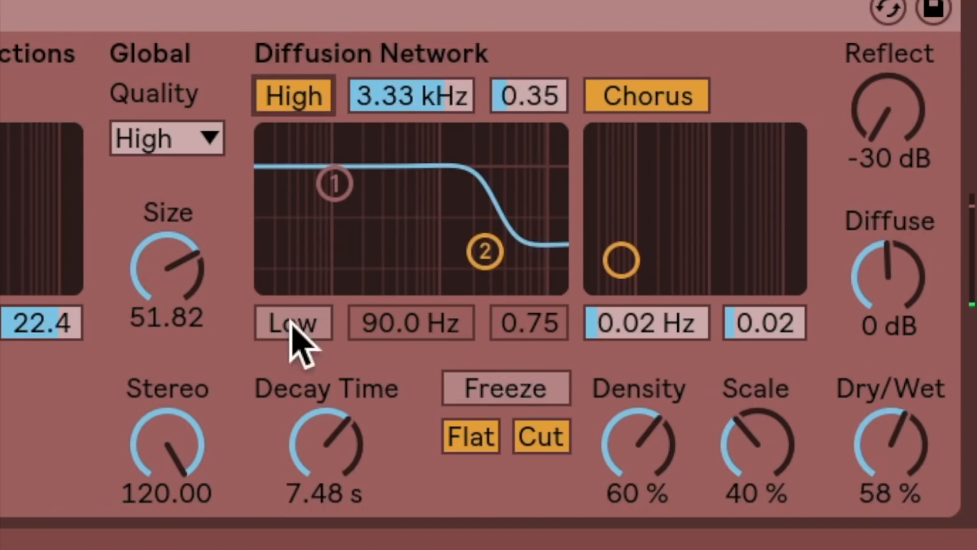
left_click(292, 326)
left_click_drag(479, 240, 511, 276)
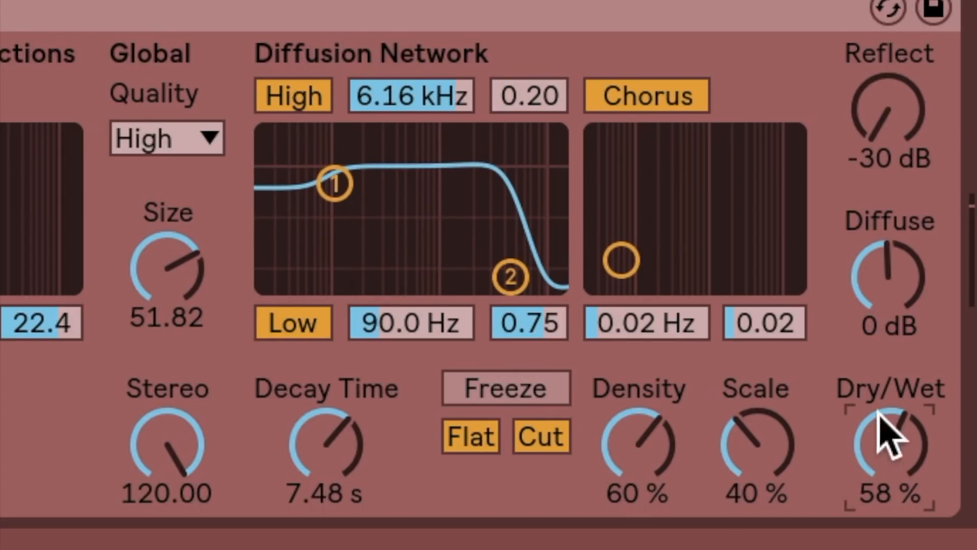
Step: Set Dry/Wet to 100% and adjust the diffusion filters to 14.0 kHz at 0.83 for High and 108 Hz at 0.75 for Low
left_click_drag(874, 407, 873, 372)
left_click_drag(509, 277, 544, 167)
mouse_move(334, 183)
left_mouse_down()
mouse_move(392, 262)
mouse_move(388, 277)
mouse_move(454, 277)
mouse_move(412, 273)
mouse_move(371, 233)
mouse_move(342, 185)
left_mouse_up()
Step: Push the Chorus to 8.00 Hz with an amount of 4.00 and reduce it to 0.19 Hz with an amount of 0.18
left_click_drag(621, 260, 787, 136)
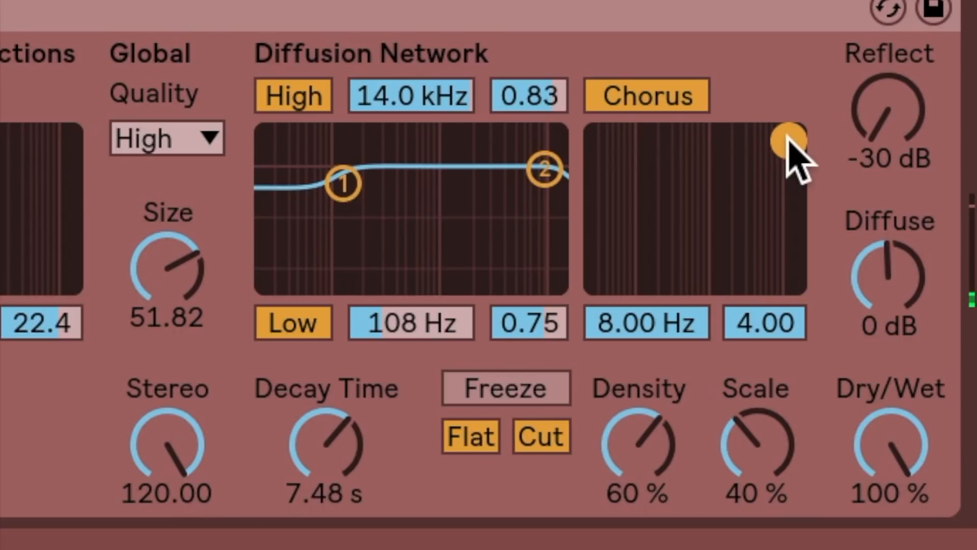
left_click_drag(787, 136, 683, 211)
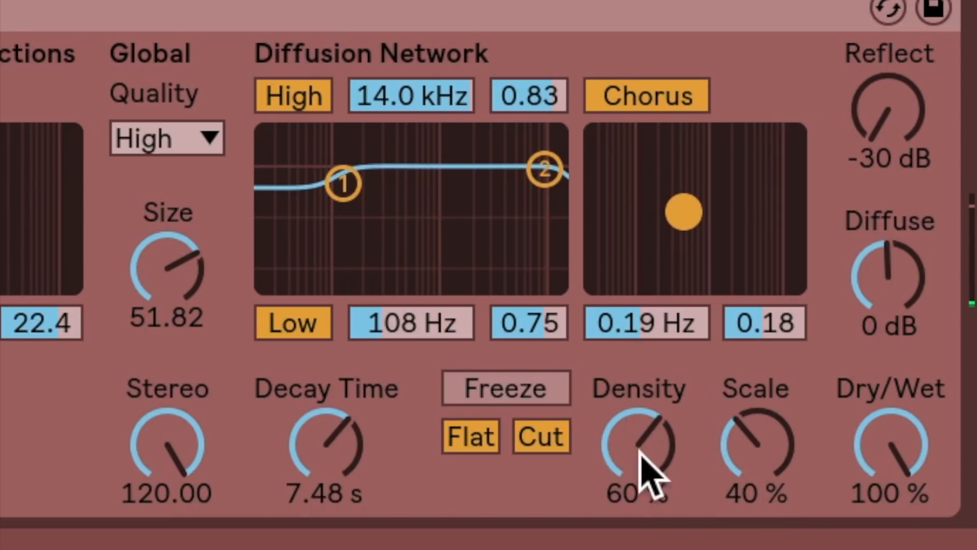
Step: Lower the reverb's Size to 0.22 and set the diffusion Density to 32% and Scale to 66%
left_click_drag(640, 454, 645, 456)
mouse_move(754, 465)
left_mouse_down()
mouse_move(754, 442)
mouse_move(753, 466)
left_mouse_up()
left_click_drag(647, 454, 646, 489)
left_click_drag(167, 267, 167, 313)
mouse_move(756, 443)
left_mouse_down()
mouse_move(756, 479)
mouse_move(757, 459)
left_mouse_up()
left_click_drag(594, 474, 637, 462)
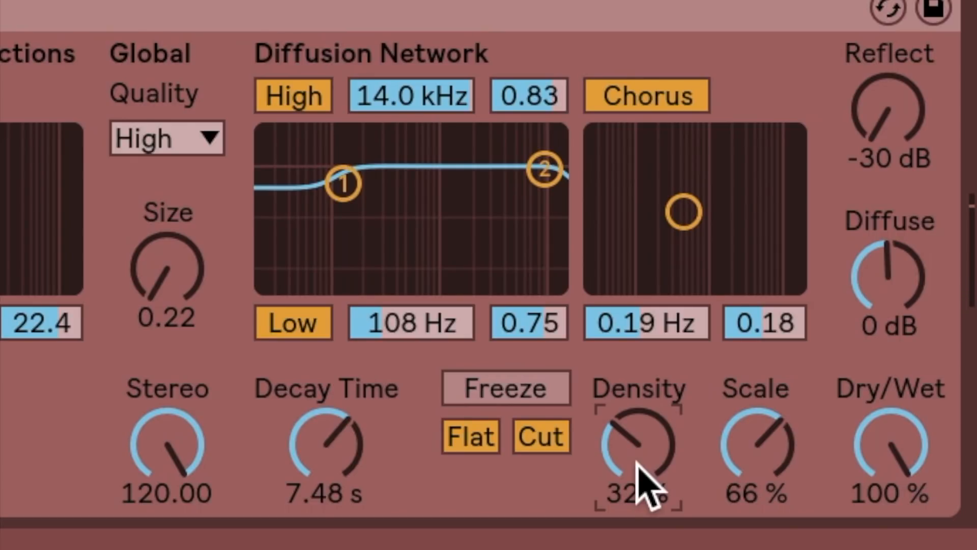
Step: Turn on Freeze and disable its Flat and Cut options
left_click(498, 393)
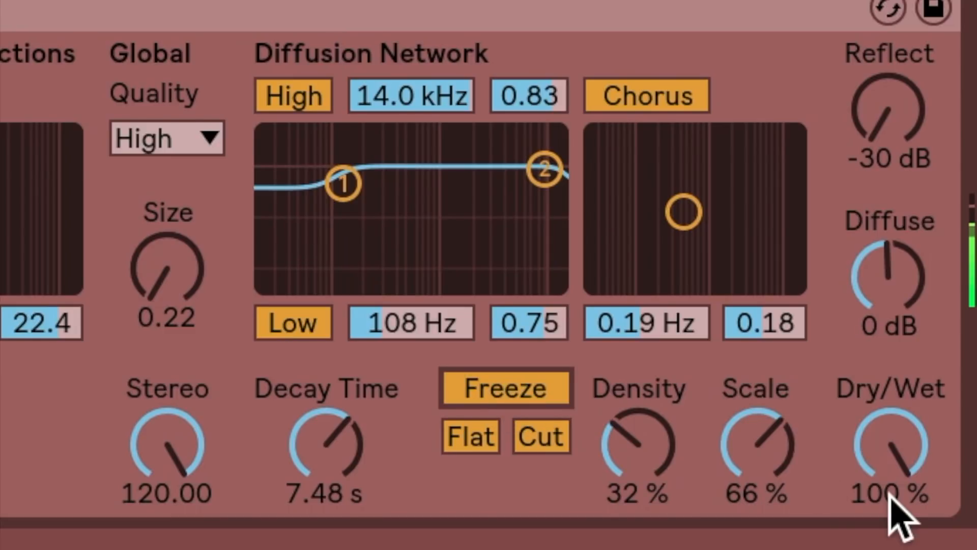
left_click(328, 172)
left_click(469, 435)
left_click(539, 436)
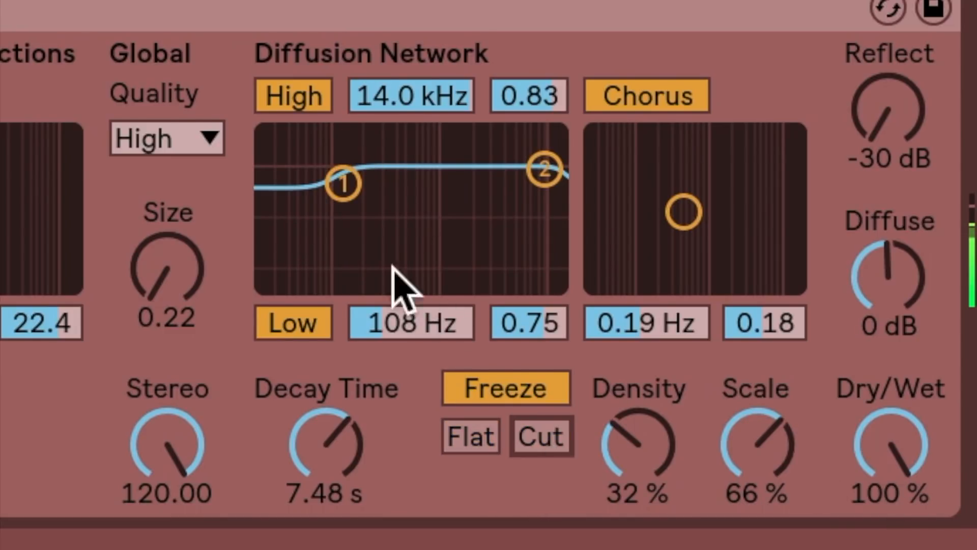
Step: Set the diffusion Low filter to 133 Hz at 0.37 and turn Freeze off
left_click_drag(343, 183, 349, 246)
left_click(509, 394)
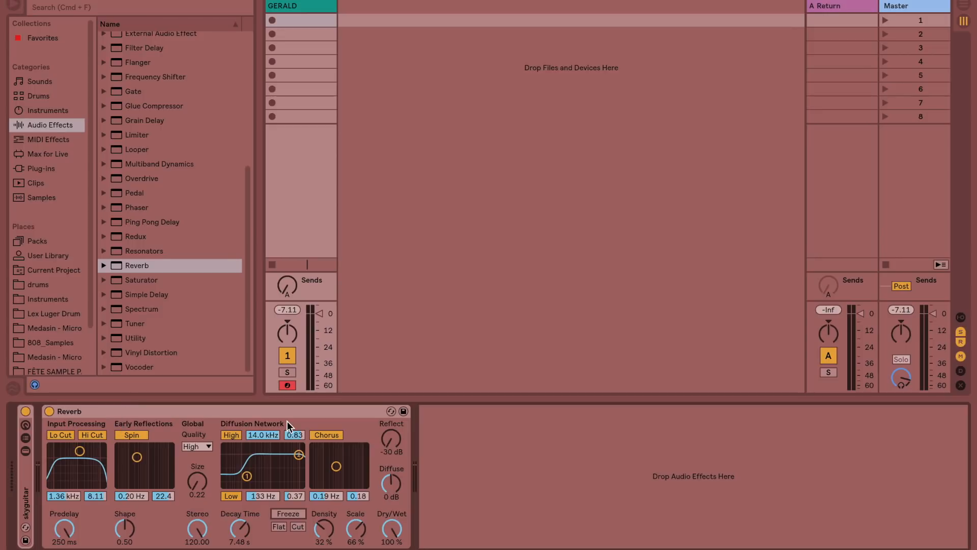
Step: Raise the reverb's Size to 6.86 and reset Reflect to 0.0 dB
left_click_drag(197, 480, 197, 461)
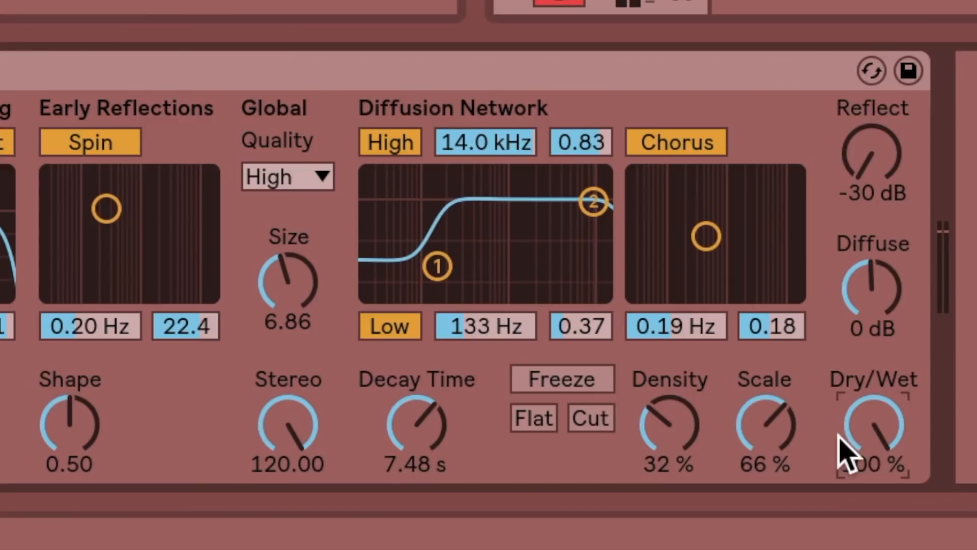
left_click(390, 532)
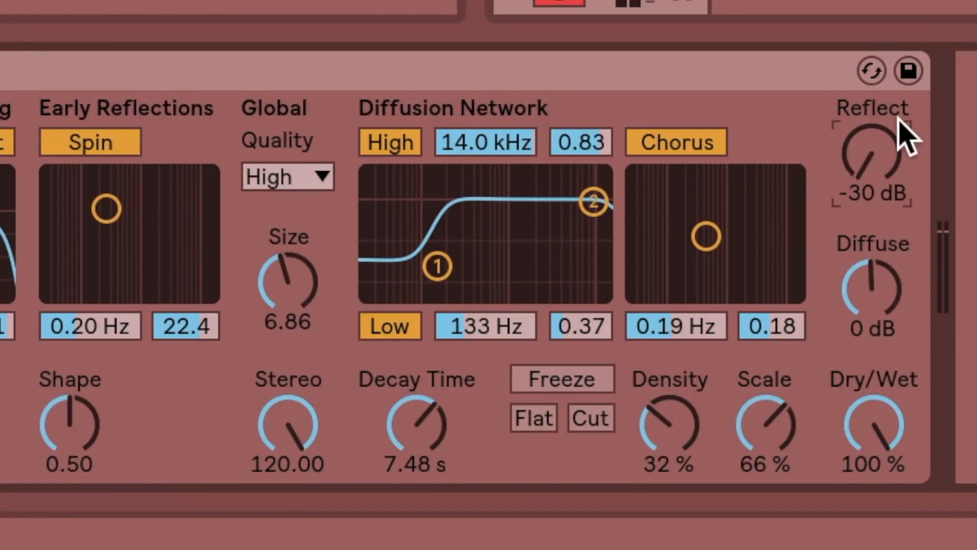
left_click(872, 165)
key("Delete")
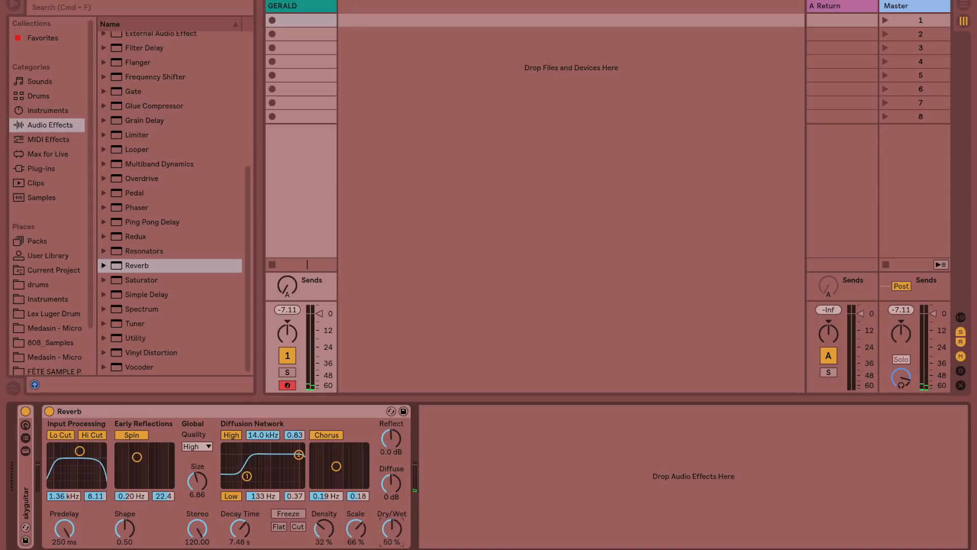
Step: Rebalance the reverb's Dry/Wet mix and shorten the Decay Time to 1.40 s
left_click_drag(392, 529, 391, 525)
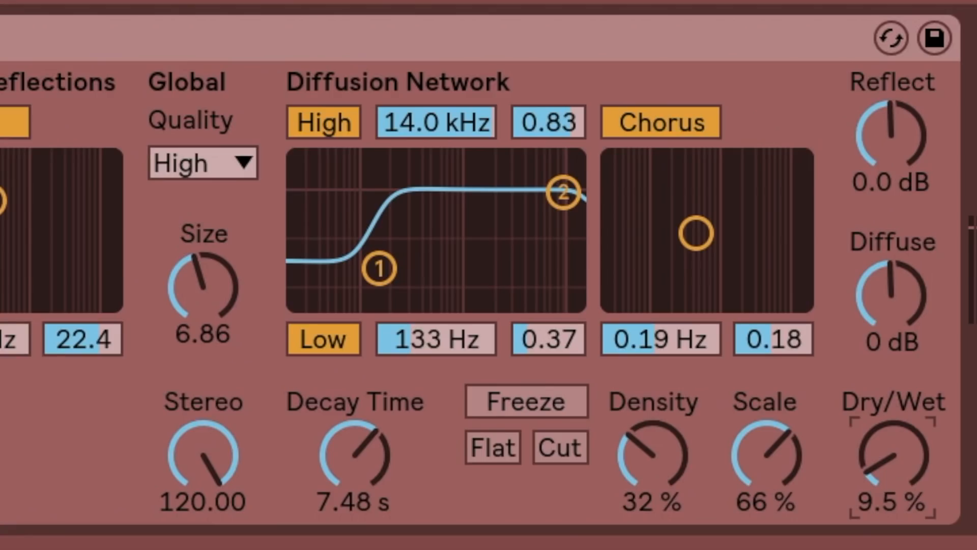
left_click_drag(905, 490, 906, 503)
left_click_drag(344, 490, 344, 498)
left_click_drag(883, 496, 876, 466)
left_click_drag(389, 486, 370, 432)
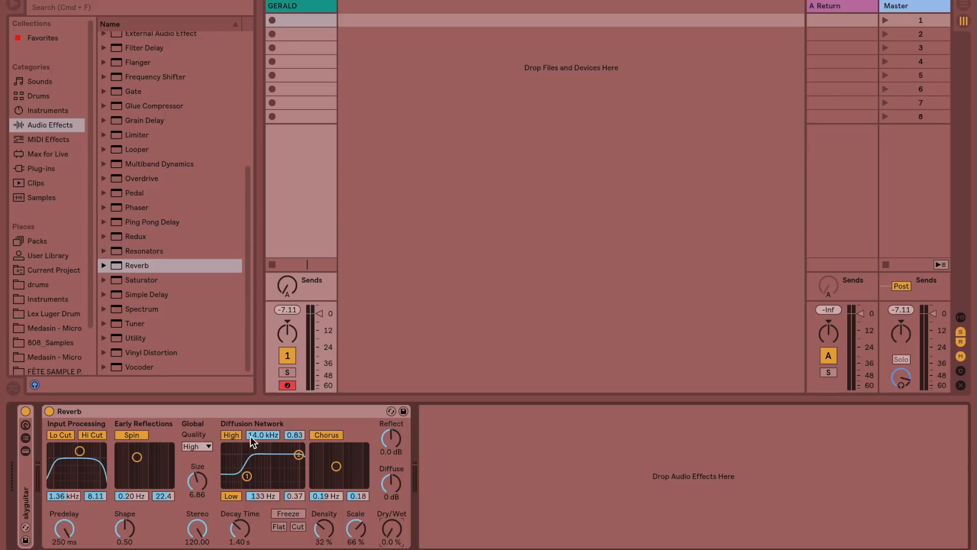
Step: Move the Reverb from track 1 to return track A and set its Dry/Wet to 100%
left_click_drag(108, 411, 838, 65)
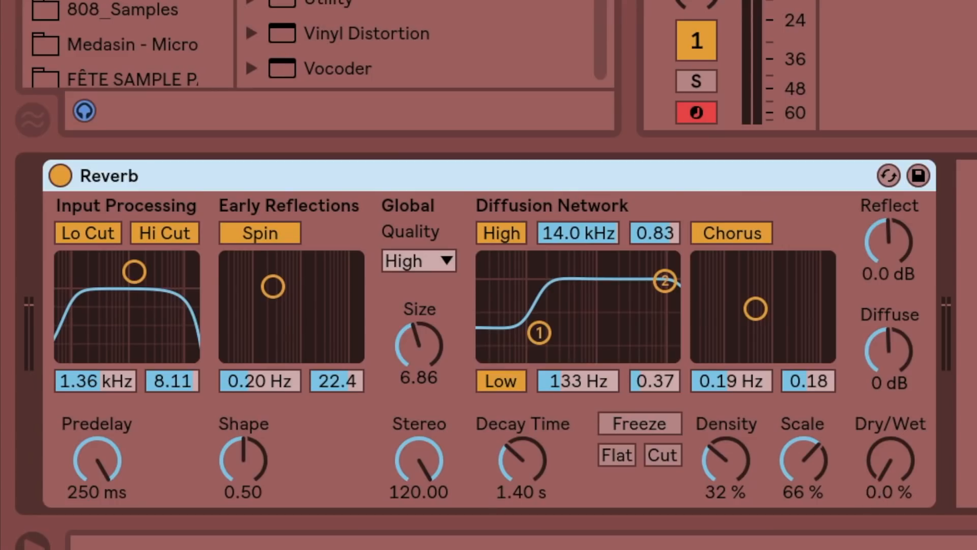
left_click(890, 458)
type("100")
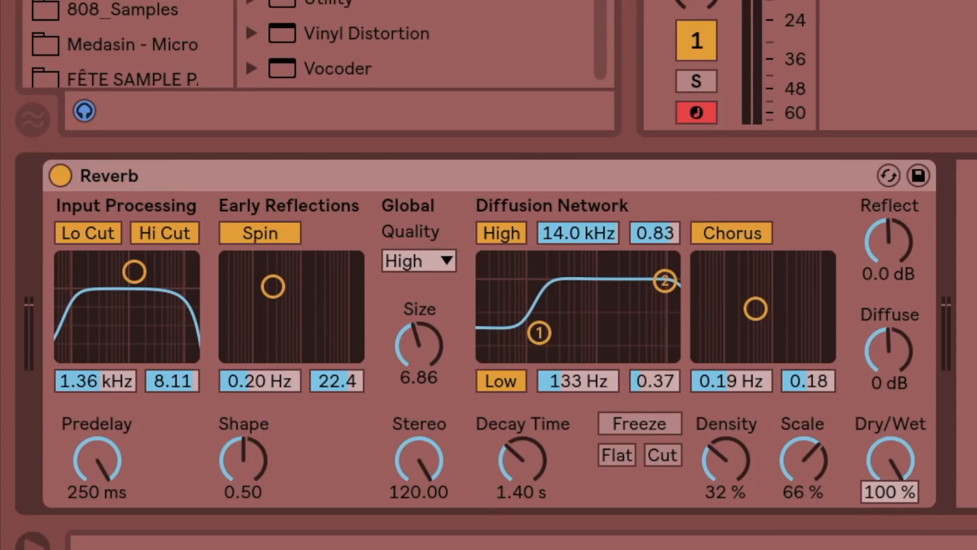
key("Return")
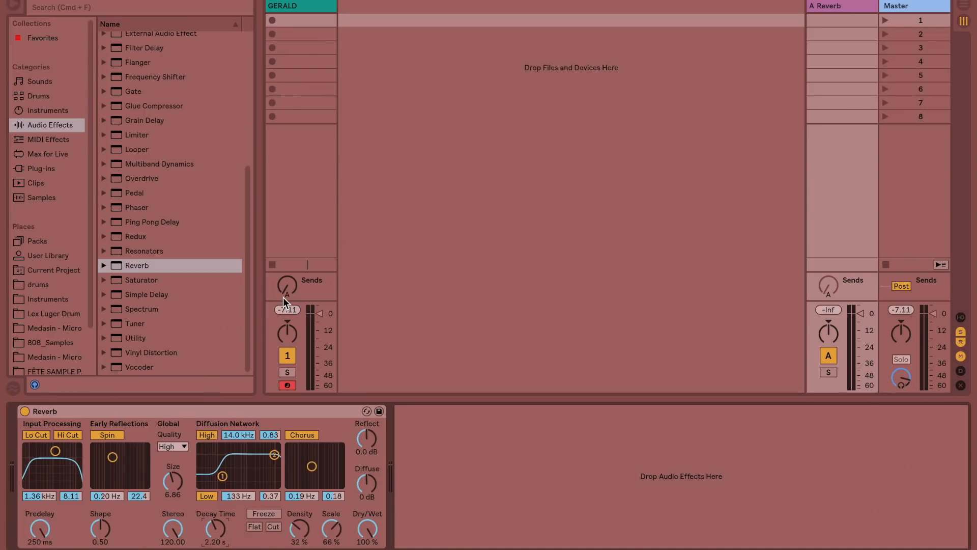
Step: Turn track 1's send A up to its maximum to feed the return reverb
left_click(283, 297)
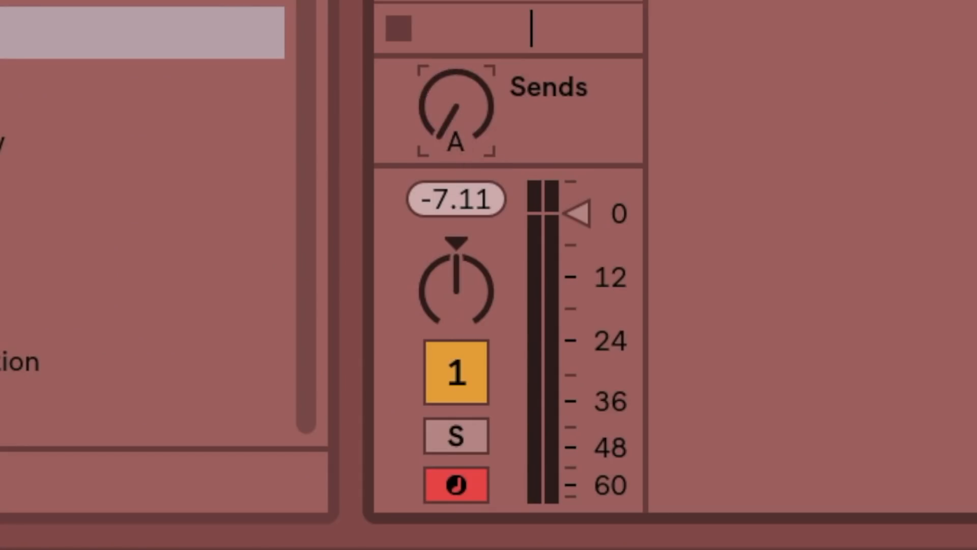
left_click_drag(438, 153, 438, 46)
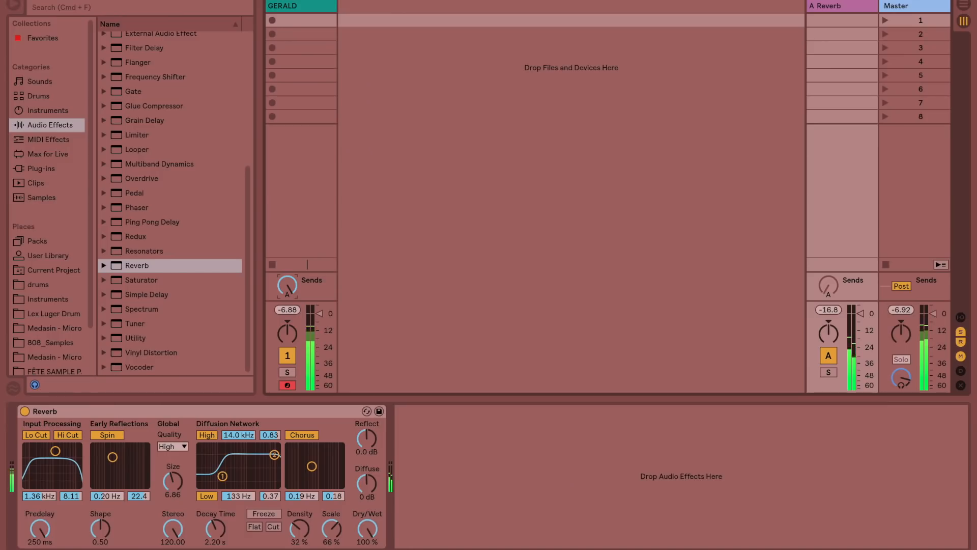
mouse_move(287, 285)
left_mouse_down()
mouse_move(287, 317)
mouse_move(287, 297)
left_mouse_up()
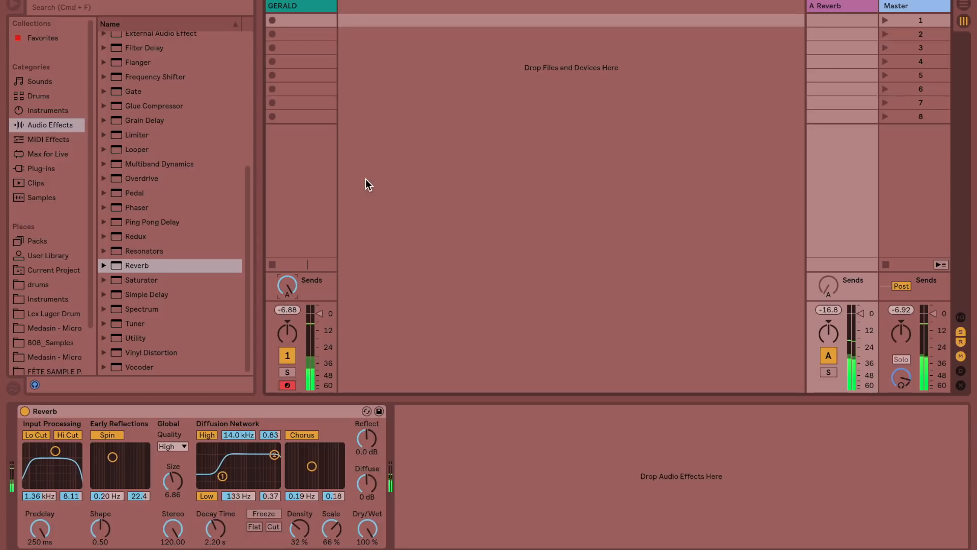
Step: Insert an audio track, and load the teardrop.adv preset from the Instruments folder onto a new track
right_click(359, 12)
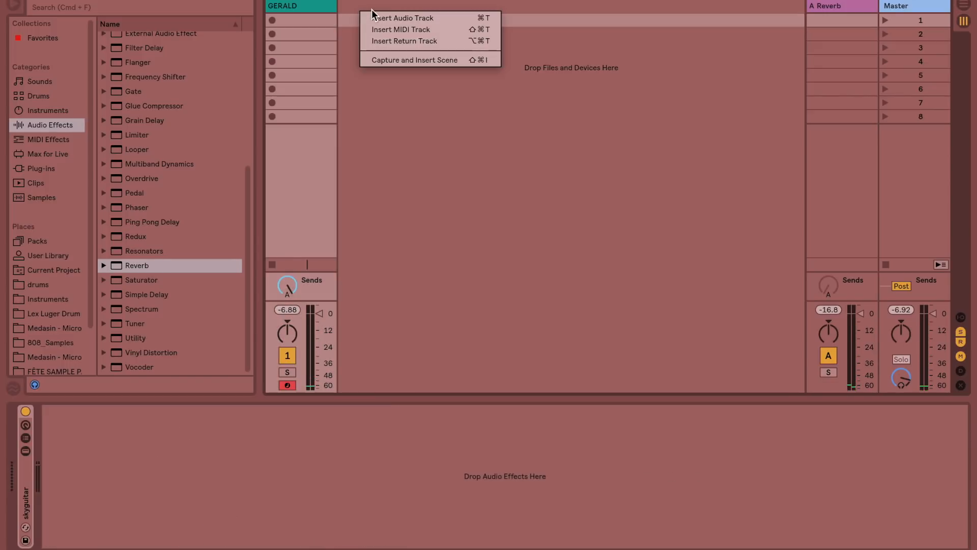
left_click(383, 18)
left_click(44, 288)
left_click(45, 297)
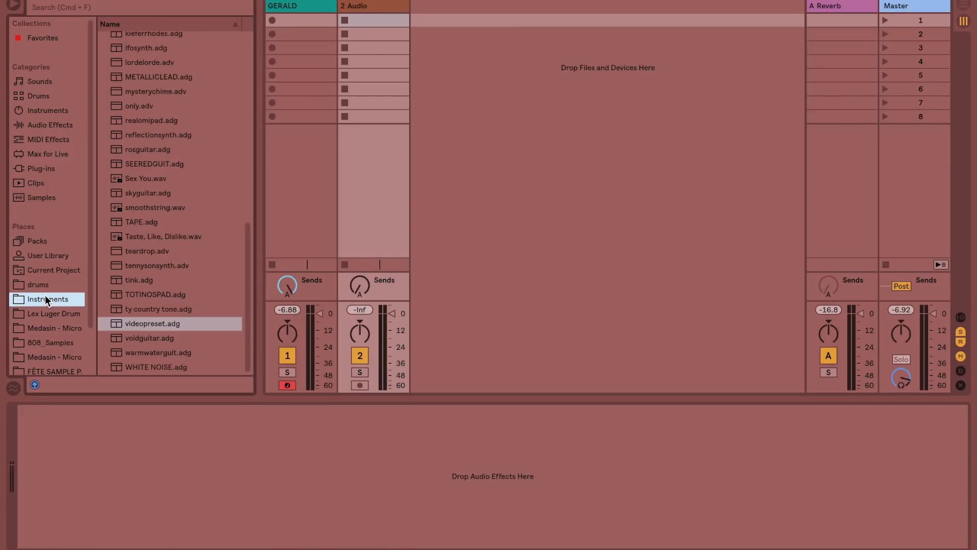
scroll(173, 266, "up", 10)
scroll(173, 266, "down", 10)
double_click(157, 250)
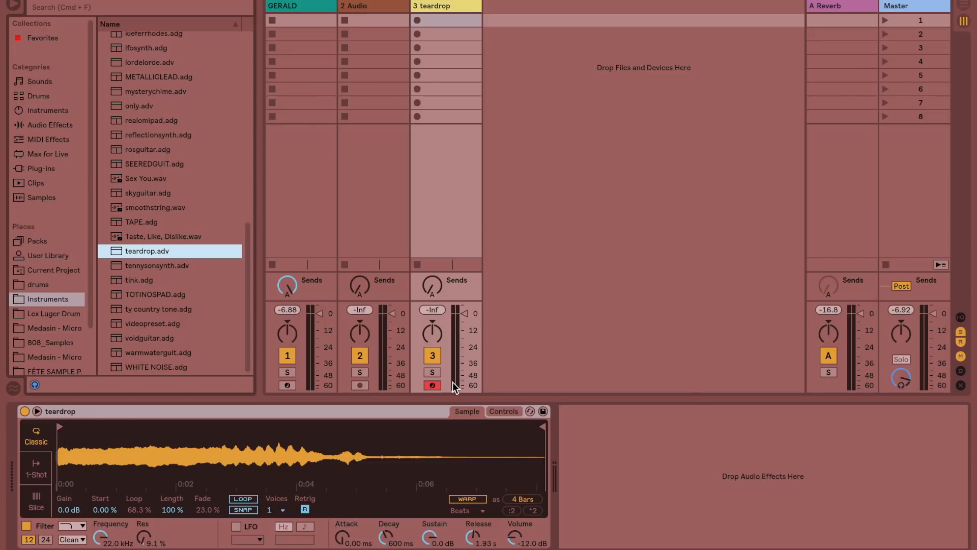
Step: Turn the teardrop track's send A up to its maximum and arm track 1 together with the teardrop track
left_click(433, 288)
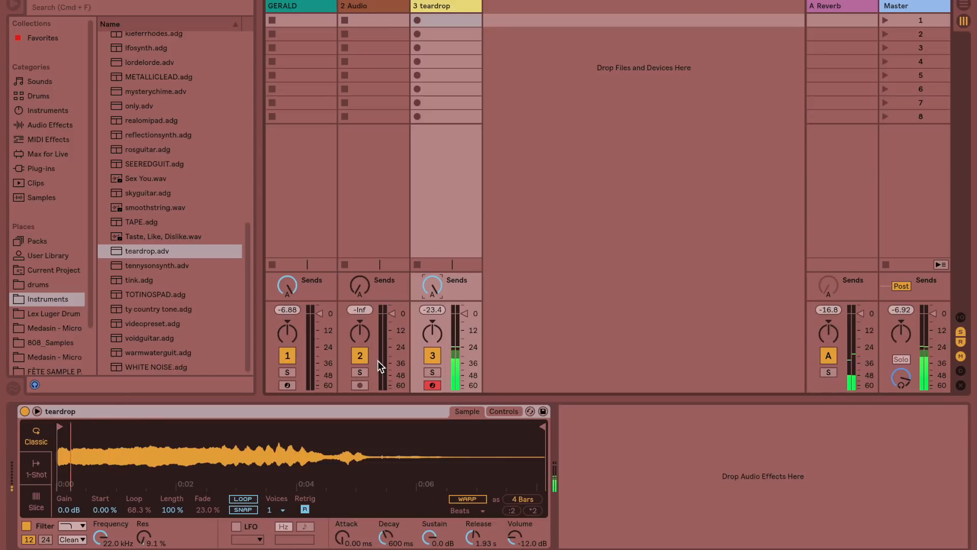
right_click(288, 385)
left_click(287, 389)
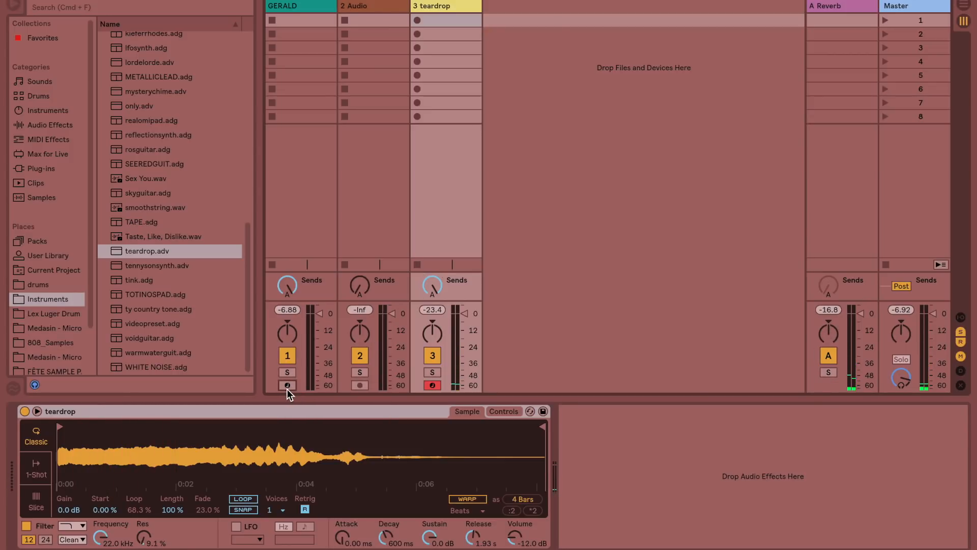
left_click(287, 385)
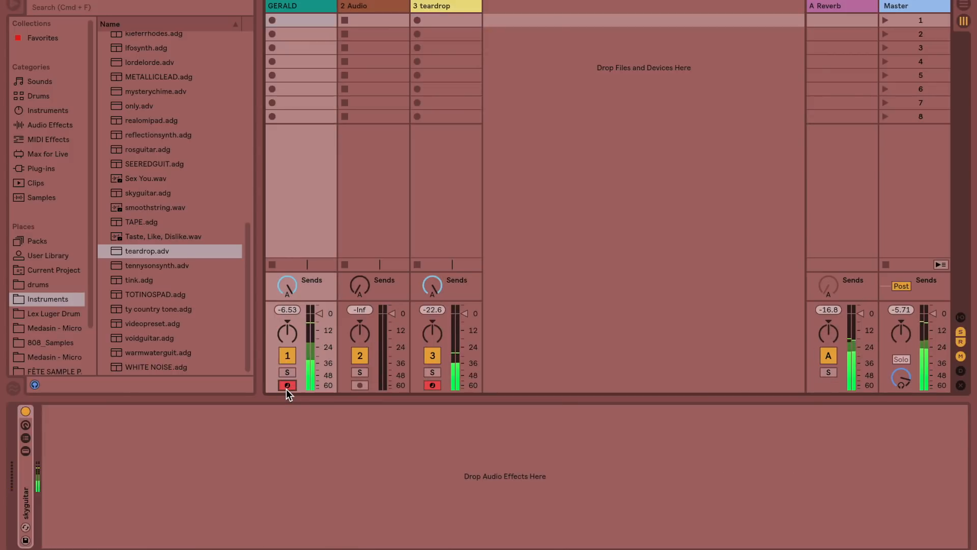